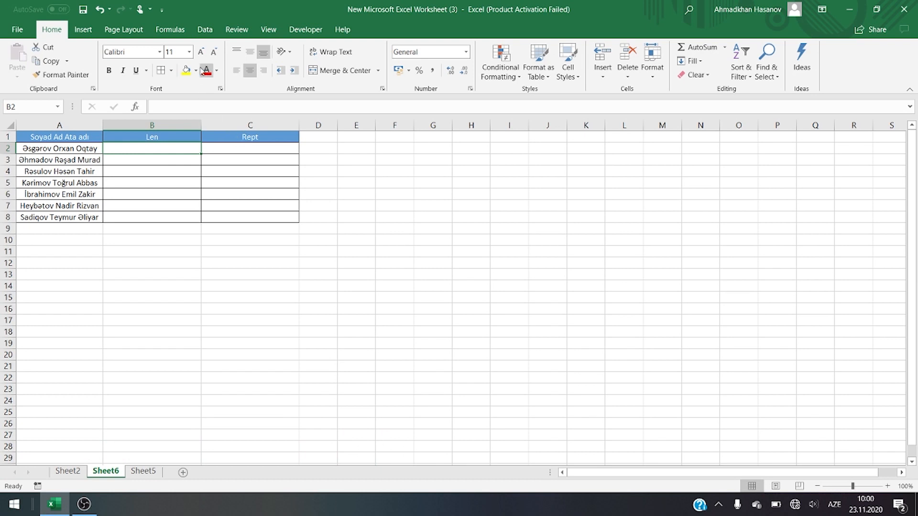
pyautogui.click(180, 32)
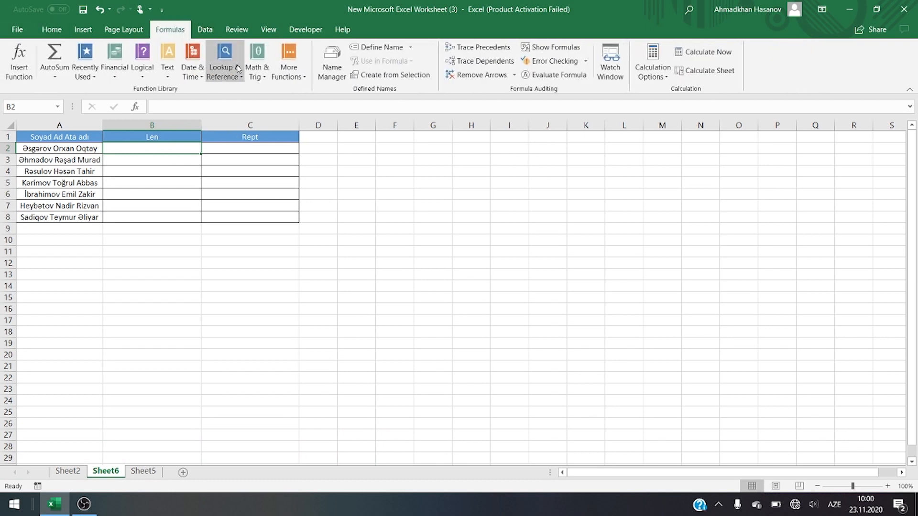
pyautogui.click(167, 69)
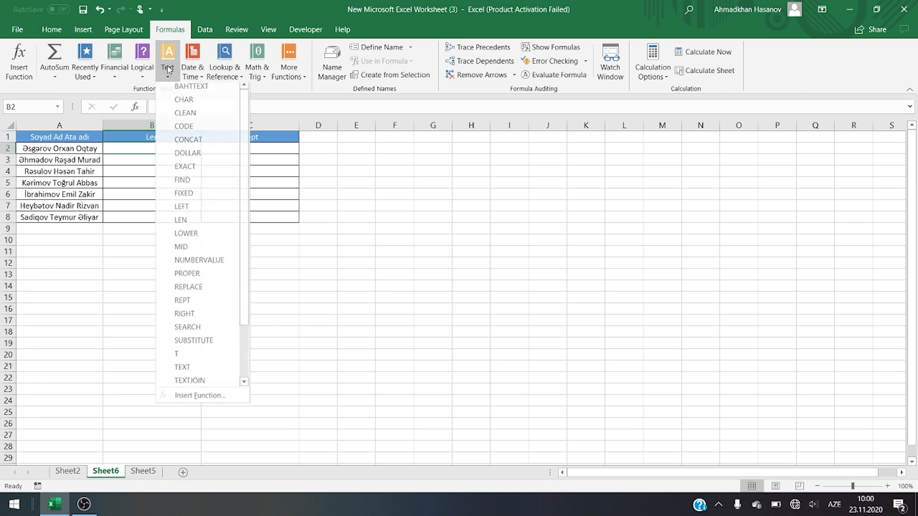
pyautogui.click(455, 207)
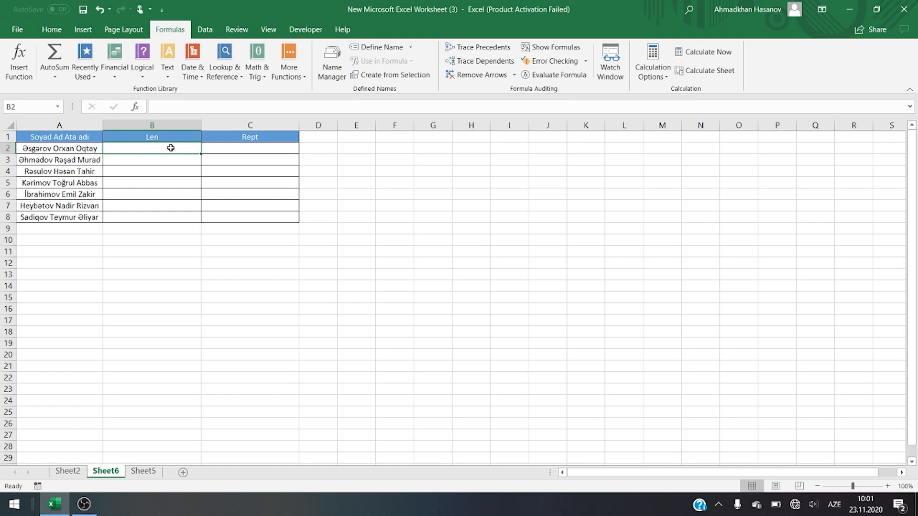
# Step: Enter =LEN(A2) in cell B2 of the Len column and fill the formula down through B8
pyautogui.write('=le')
pyautogui.press('Tab')
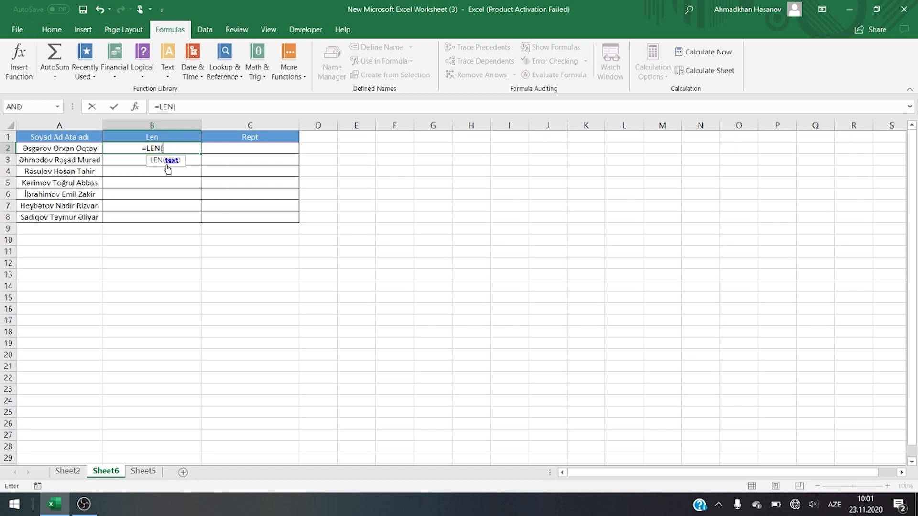
pyautogui.click(73, 148)
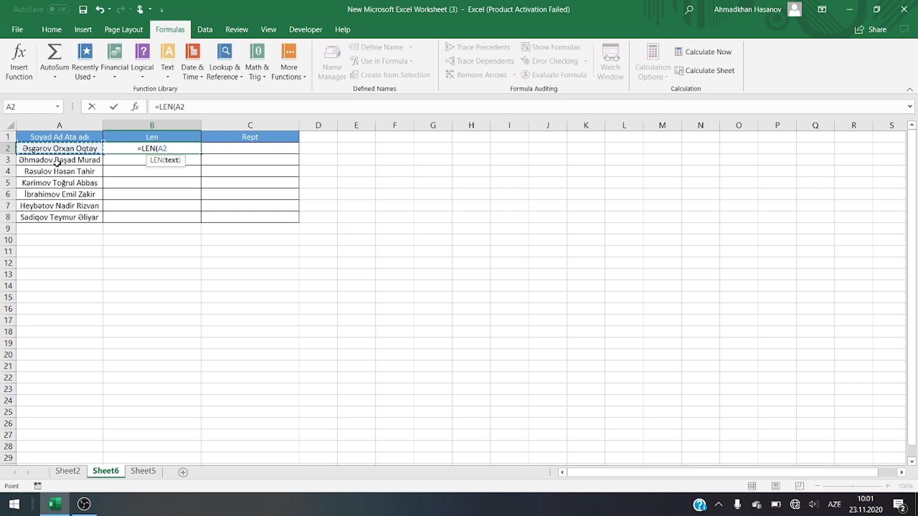
pyautogui.press('Return')
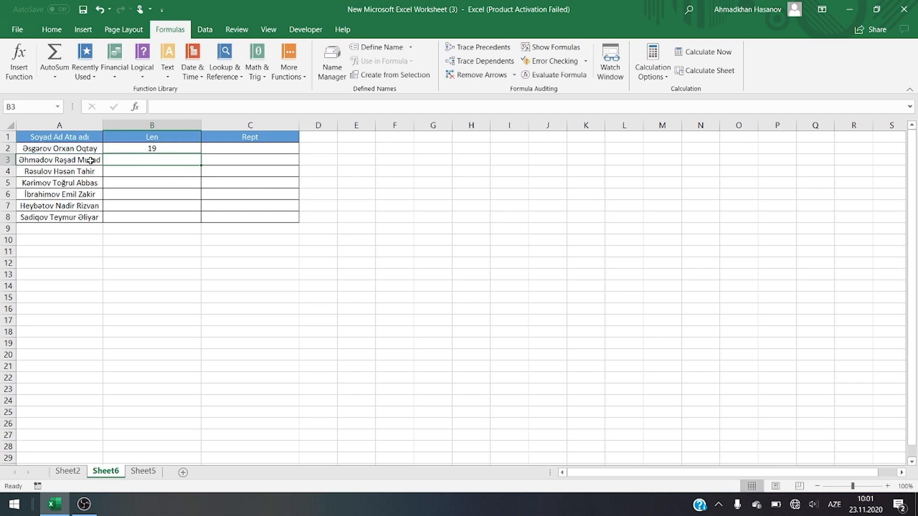
pyautogui.click(197, 150)
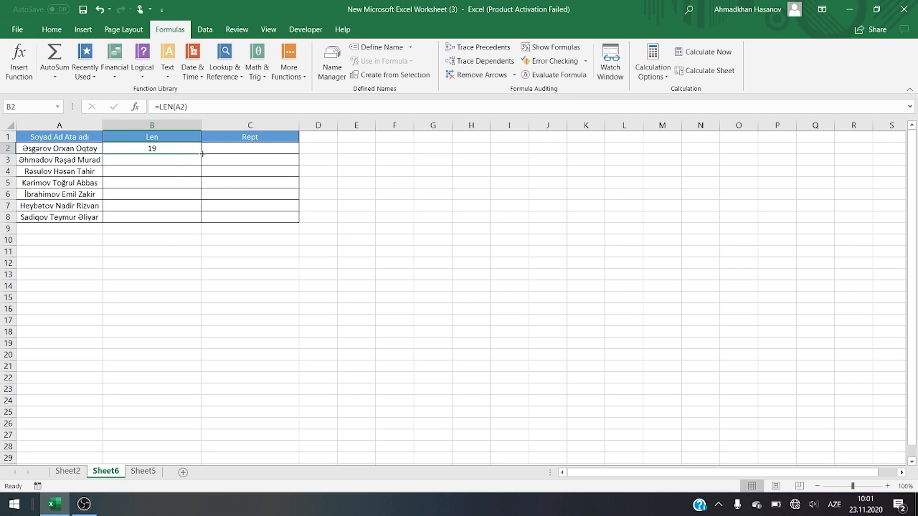
pyautogui.doubleClick(203, 154)
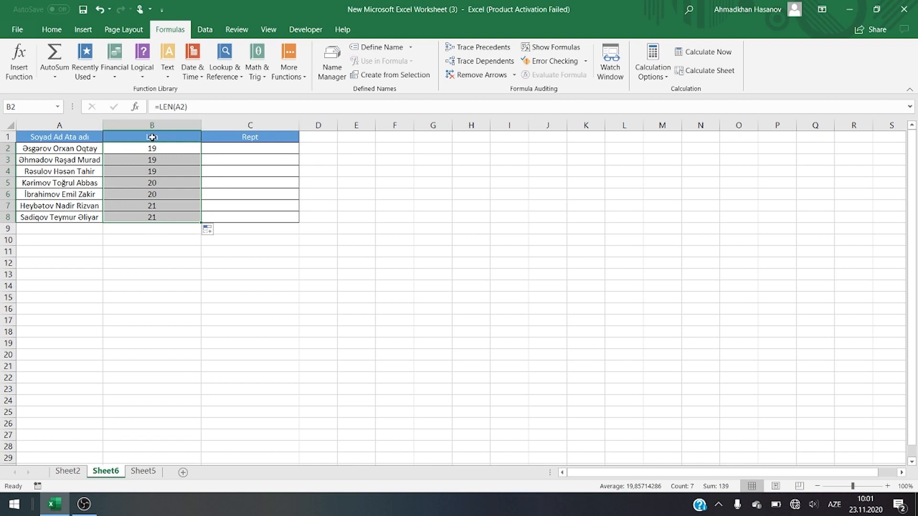
# Step: Enter =REPT("a";5) in cell C2 of the Rept column and fill the formula down through C8
pyautogui.click(237, 149)
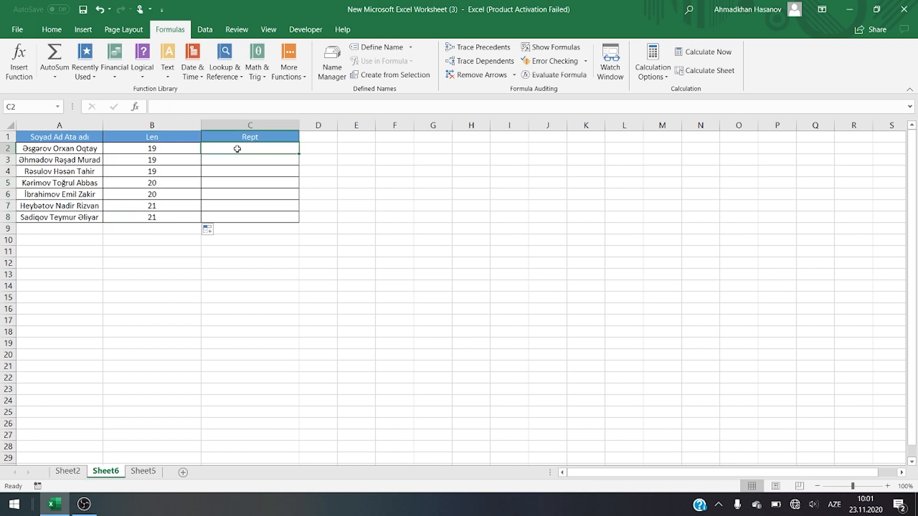
pyautogui.write('=rept')
pyautogui.press('Tab')
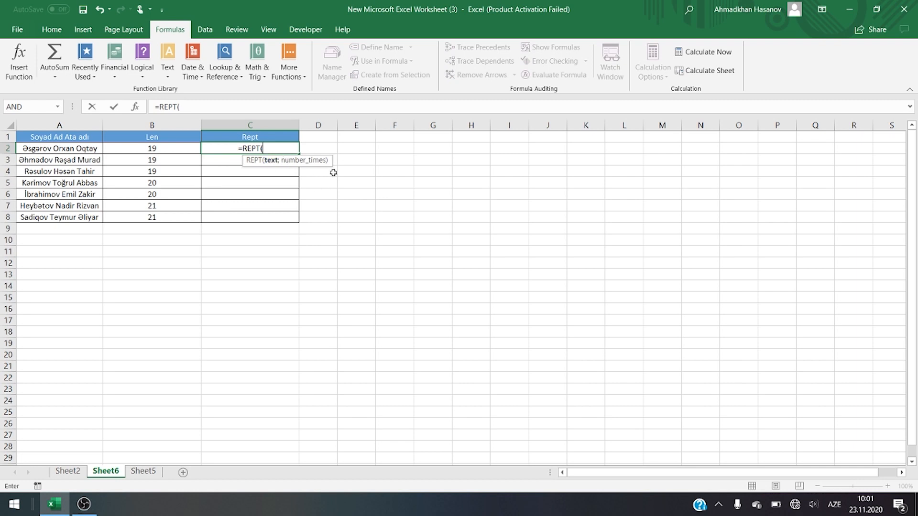
pyautogui.write('ƏƏ')
pyautogui.press('BackSpace')
pyautogui.press('BackSpace')
pyautogui.hotkey('alt', 'shift')
pyautogui.write('"a";5)')
pyautogui.press('Return')
pyautogui.click(280, 149)
pyautogui.doubleClick(299, 154)
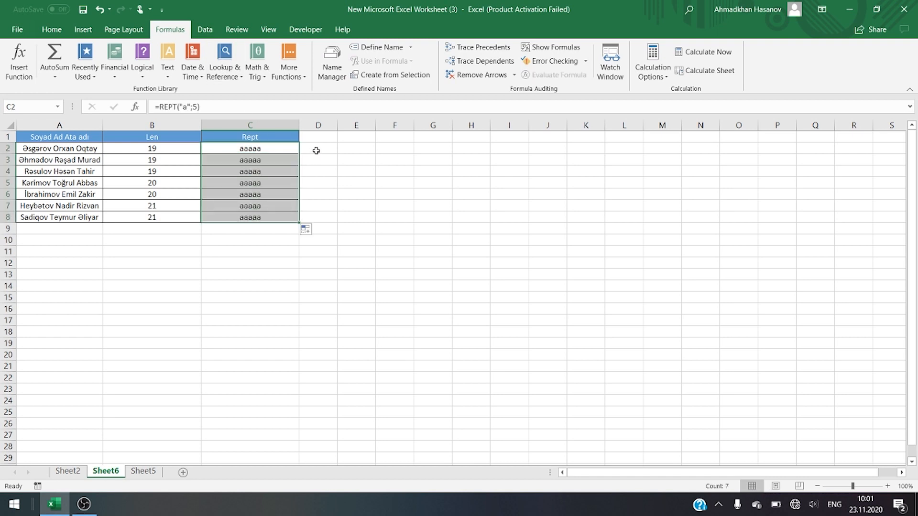
# Step: Switch to Sheet5 and enter 8 in cell B2 as the full length of the codes
pyautogui.moveTo(152, 137); pyautogui.dragTo(251, 216)
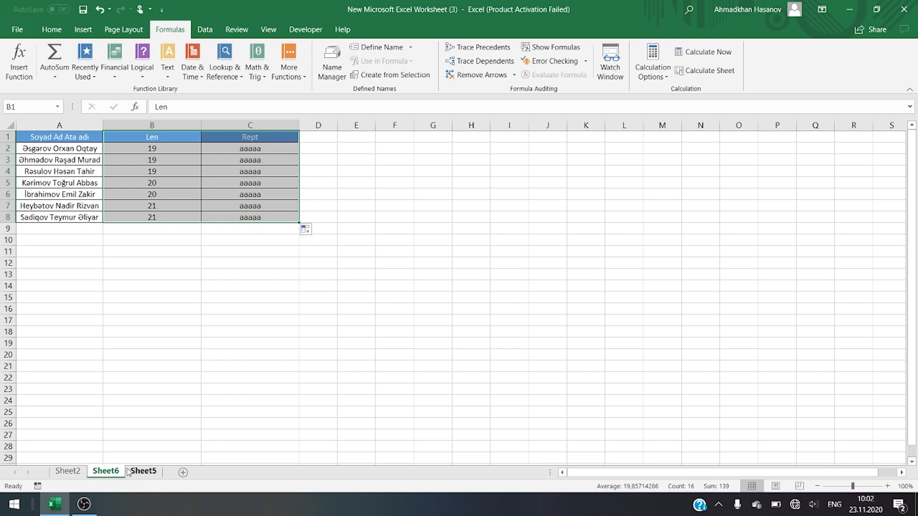
pyautogui.click(141, 472)
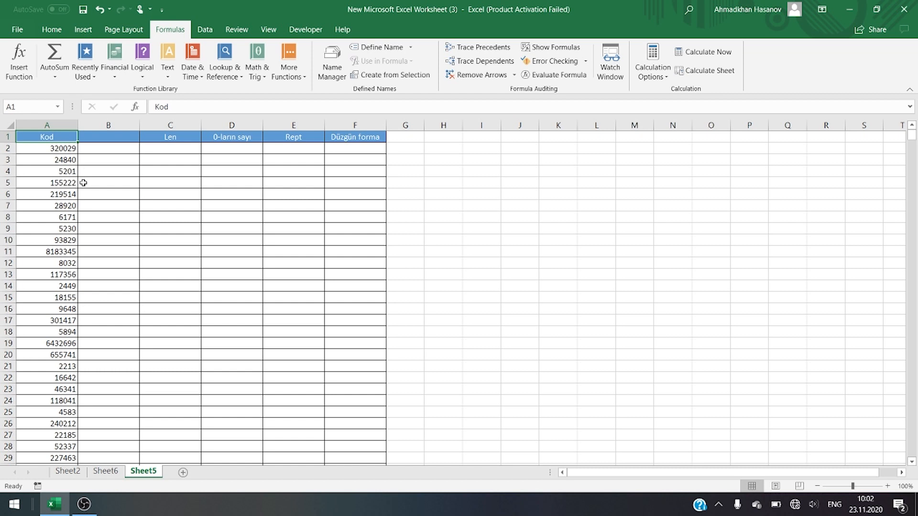
pyautogui.click(349, 146)
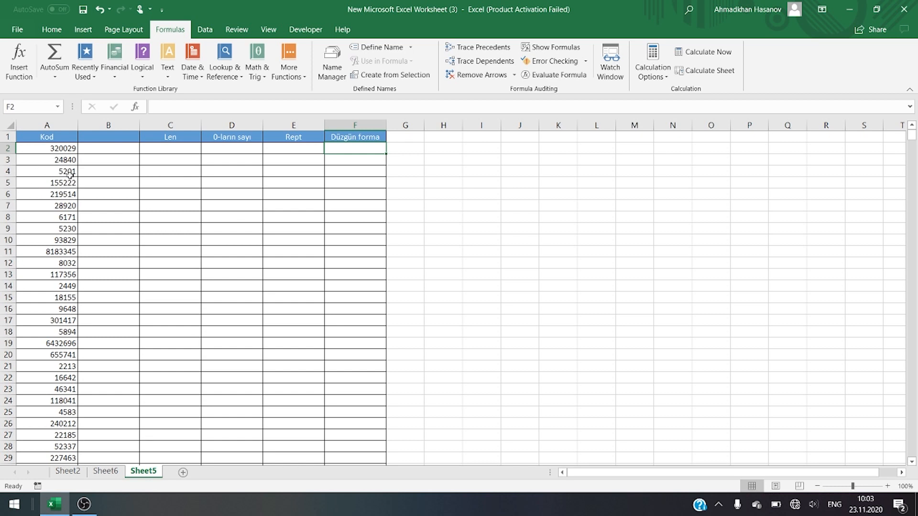
pyautogui.click(108, 150)
pyautogui.write('8')
pyautogui.hotkey('ctrl', 'Return')
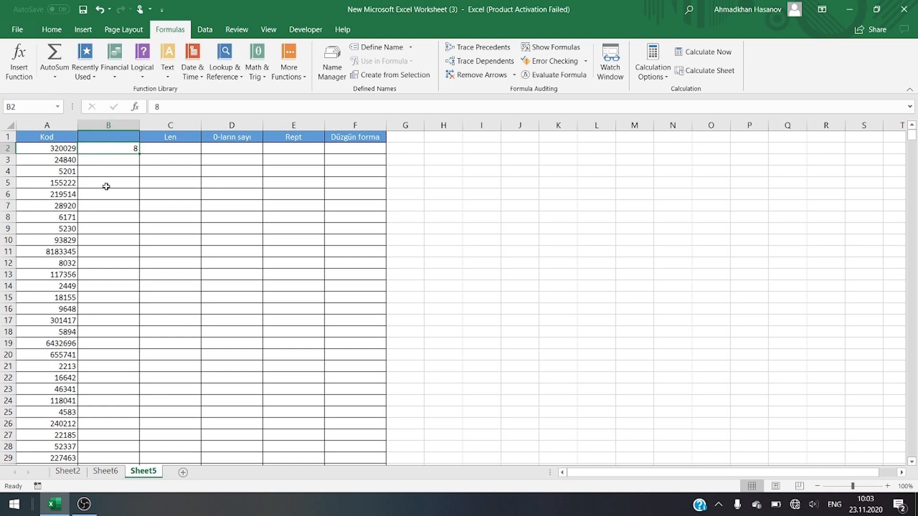
# Step: Enter =LEN(A2) in cell C2 to count the characters of the first code
pyautogui.click(179, 149)
pyautogui.write('=len')
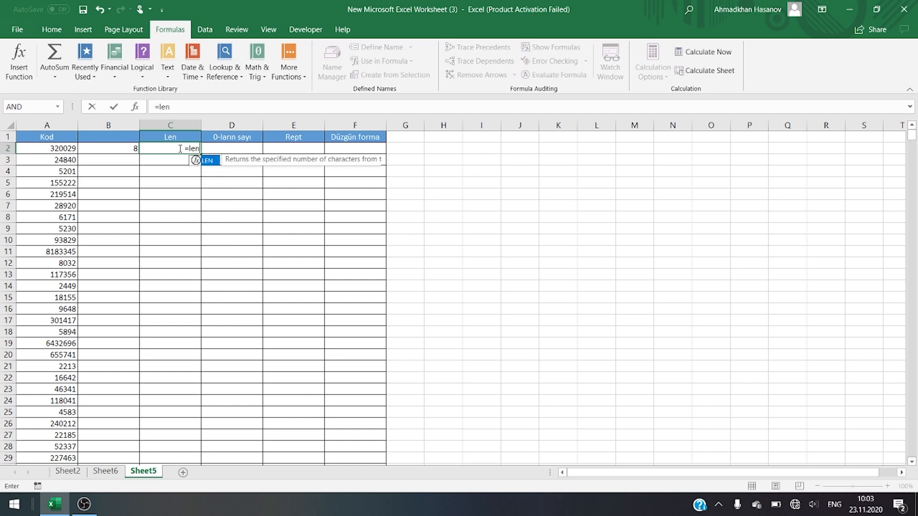
pyautogui.press('Tab')
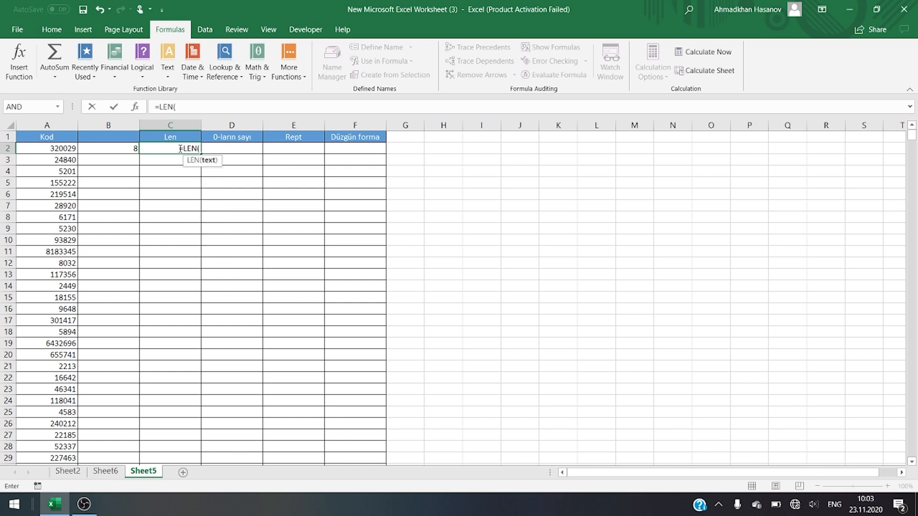
pyautogui.click(70, 149)
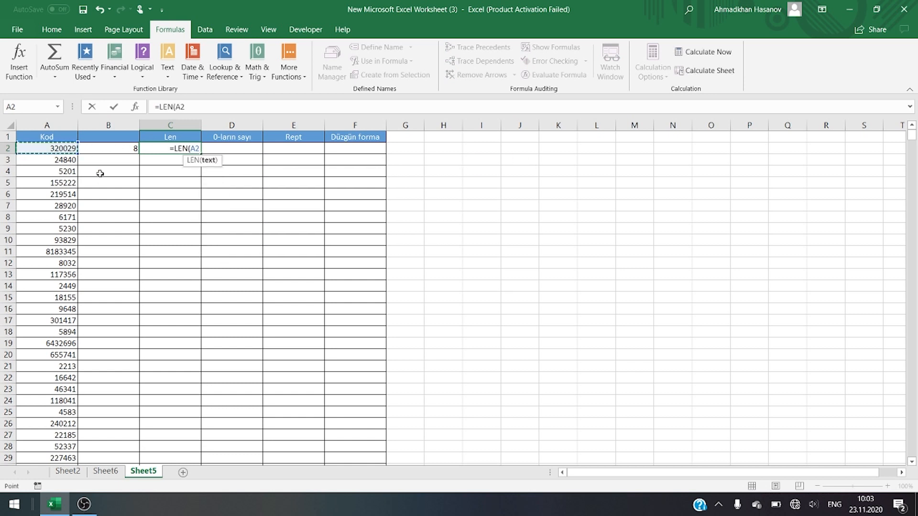
pyautogui.press('Return')
pyautogui.click(181, 147)
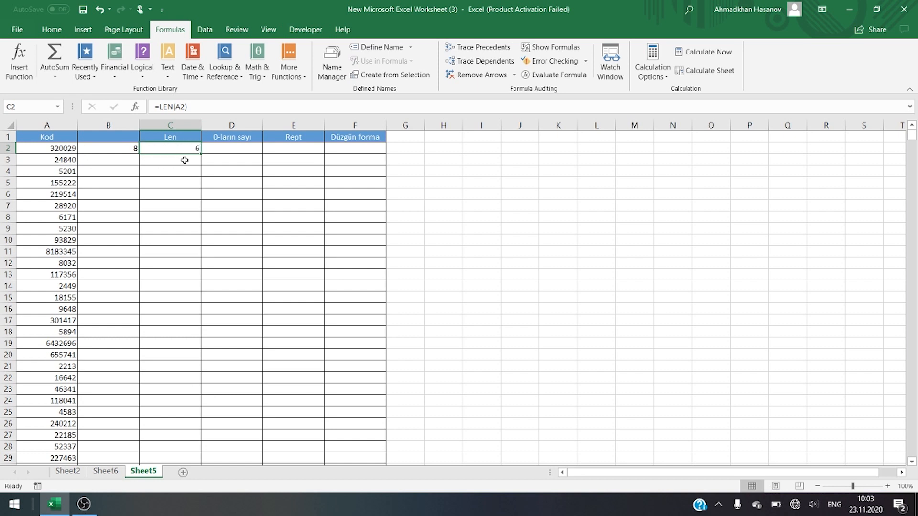
# Step: Enter =B2-C2 in cell D2 to calculate the number of missing zeros
pyautogui.click(230, 149)
pyautogui.write('=')
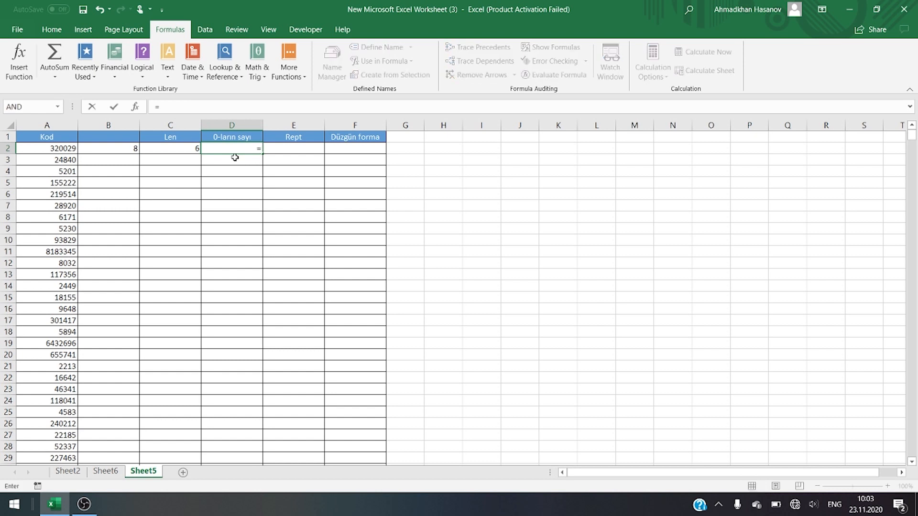
pyautogui.press('Left')
pyautogui.press('Left')
pyautogui.write('-')
pyautogui.press('Left')
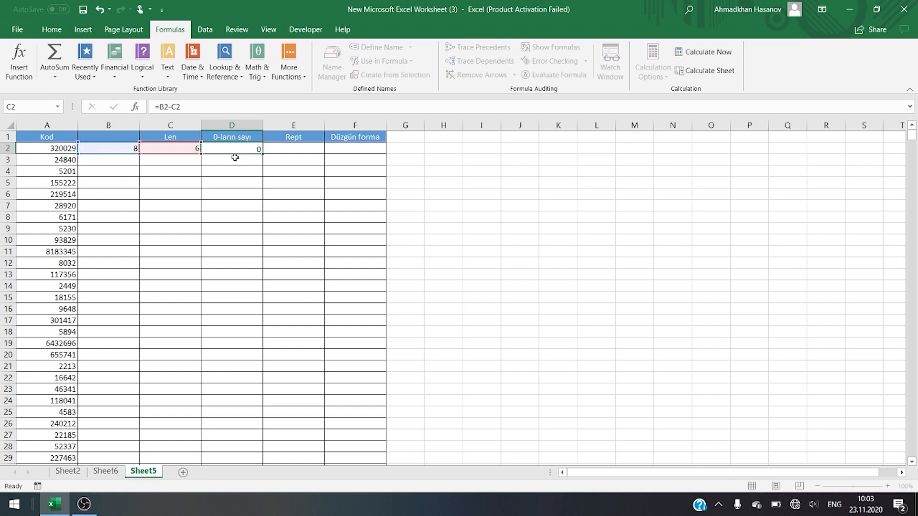
pyautogui.hotkey('ctrl', 'Return')
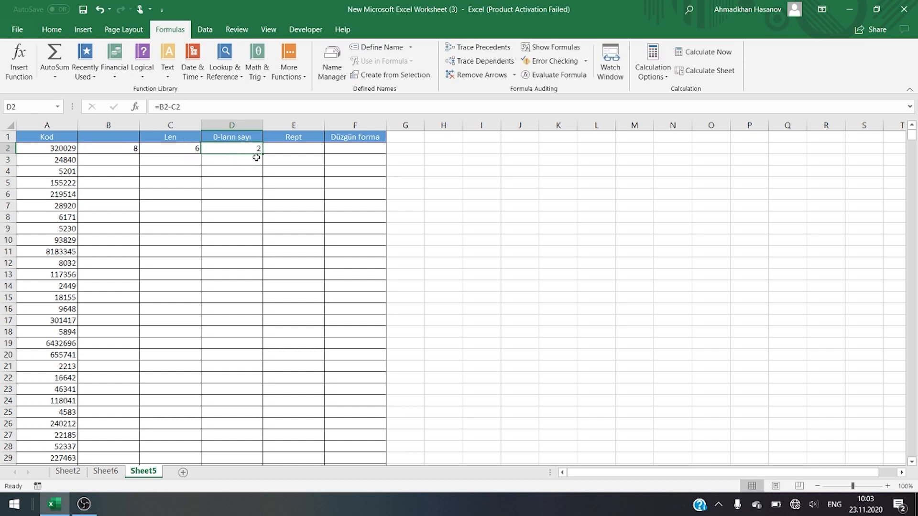
# Step: Enter =REPT(0;D2) in cell E2 to generate the leading zeros for the first code
pyautogui.click(302, 149)
pyautogui.write('=rept')
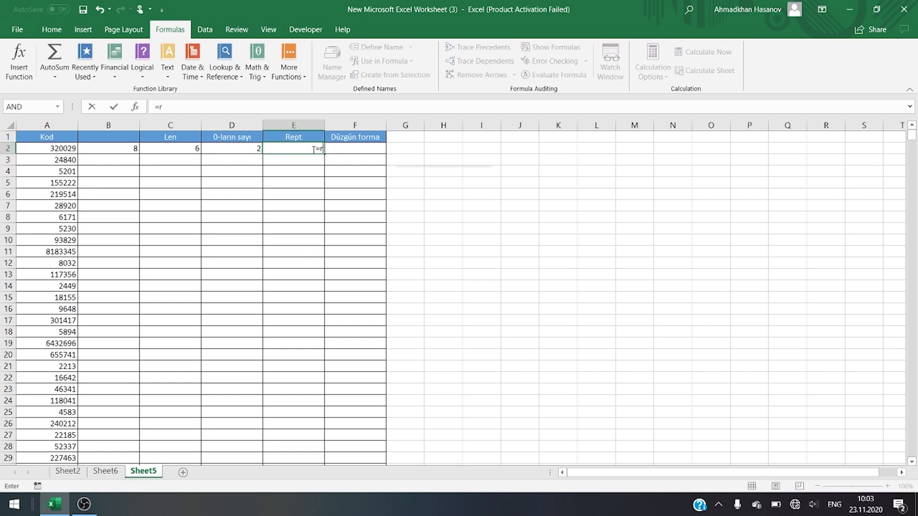
pyautogui.write('0;')
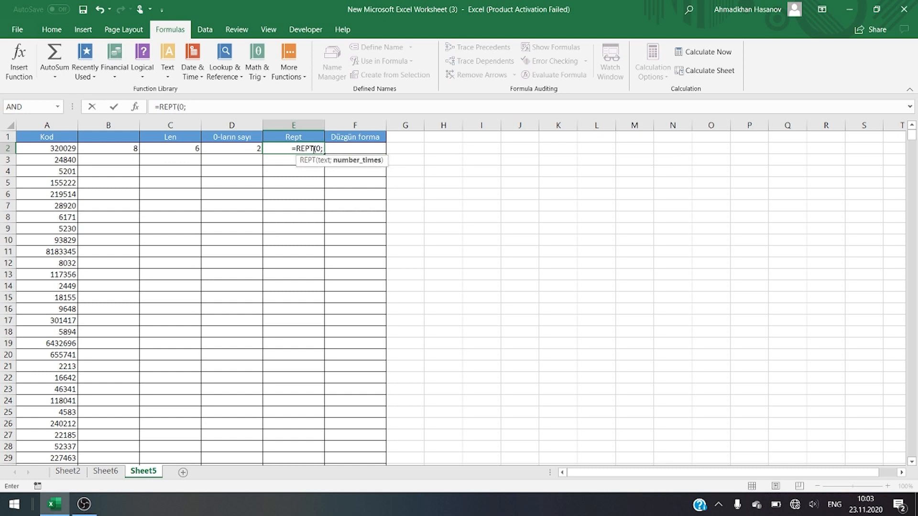
pyautogui.press('Left')
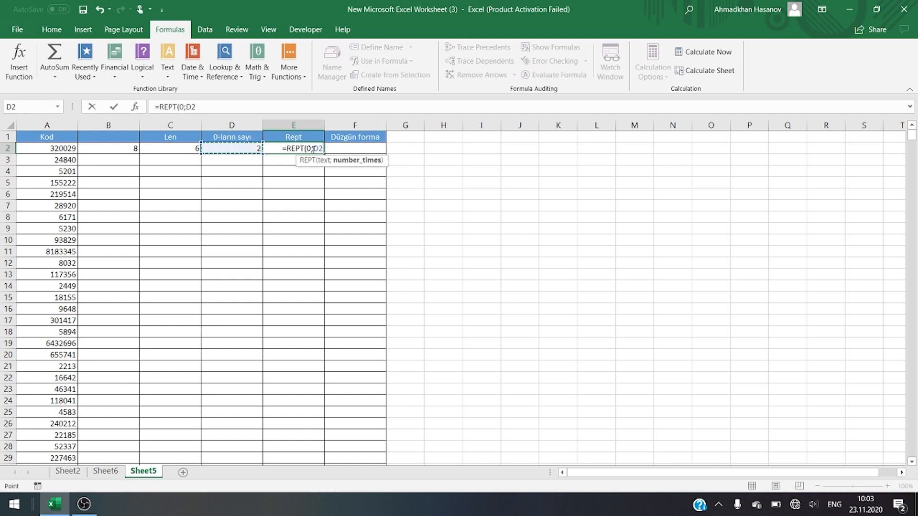
pyautogui.press('Return')
pyautogui.click(313, 149)
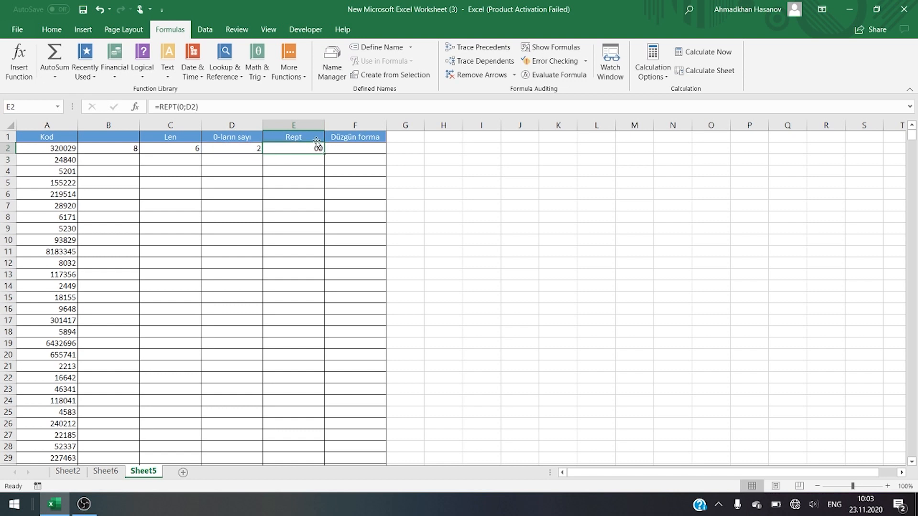
# Step: Enter =E2&A2 in cell F2 to join the leading zeros with the original code
pyautogui.click(363, 151)
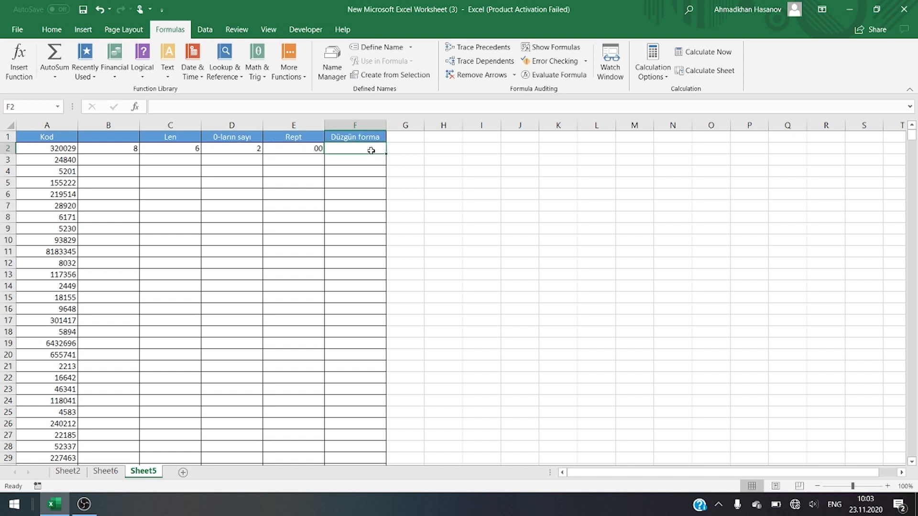
pyautogui.write('=')
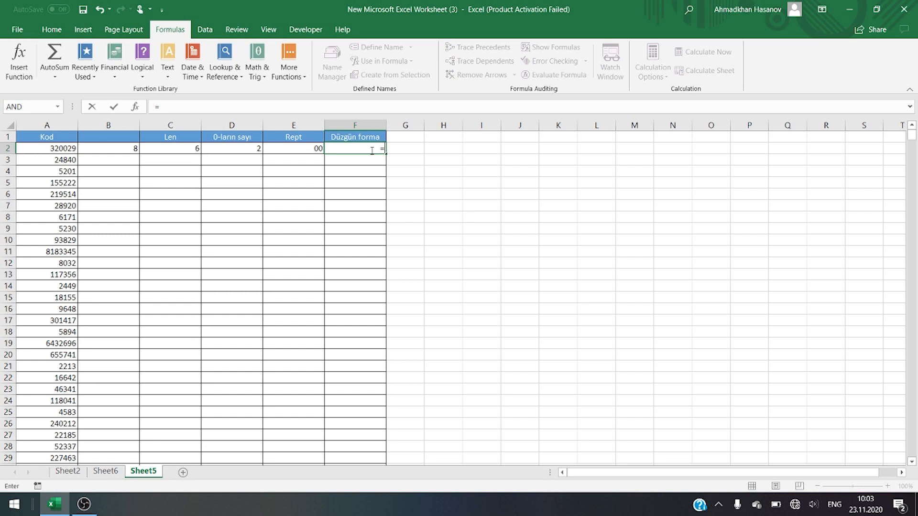
pyautogui.press('Left')
pyautogui.write('&')
pyautogui.press('Left')
pyautogui.press('Left')
pyautogui.press('Left')
pyautogui.press('Left')
pyautogui.press('Left')
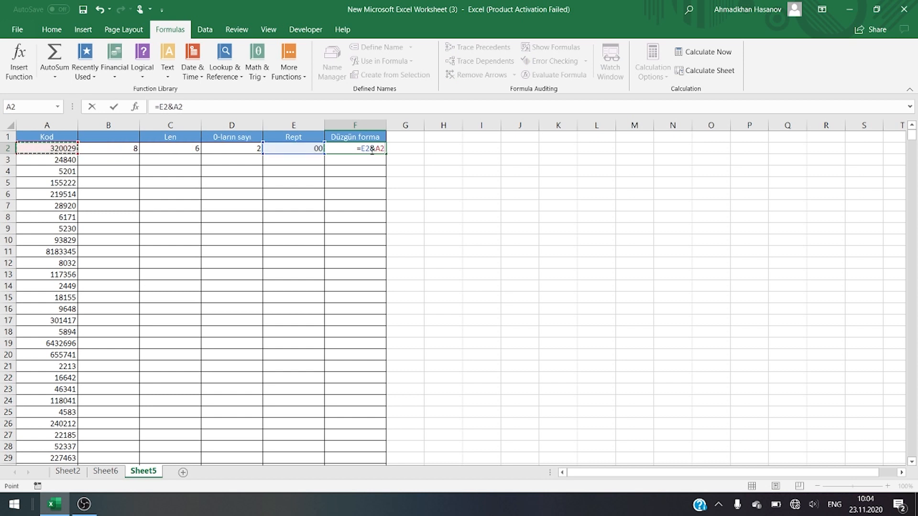
pyautogui.press('Return')
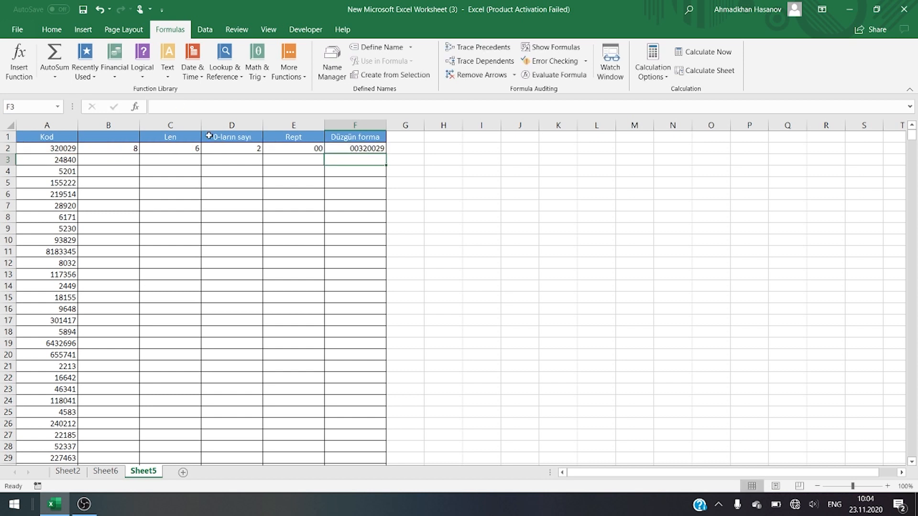
# Step: Fill B2:F2 down alongside the whole code list, with the constant 8 in every row of column B
pyautogui.moveTo(111, 148); pyautogui.dragTo(329, 150)
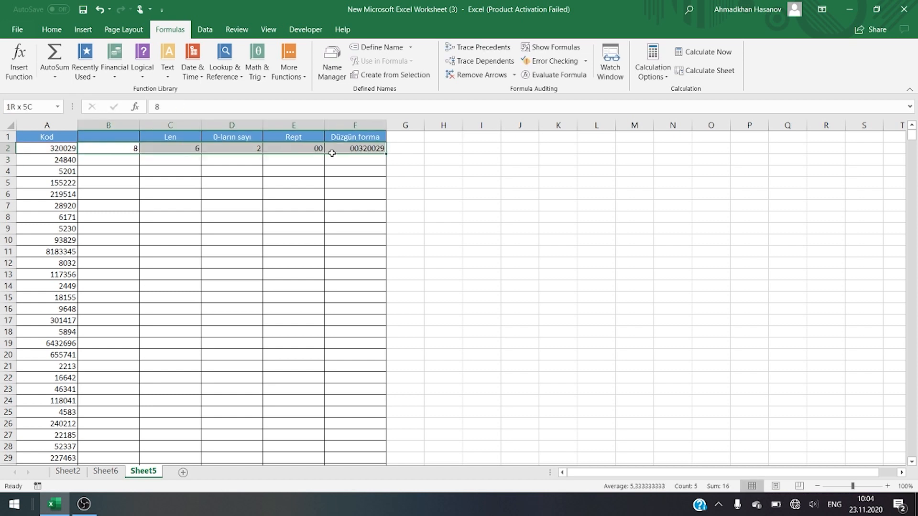
pyautogui.doubleClick(386, 154)
pyautogui.click(132, 152)
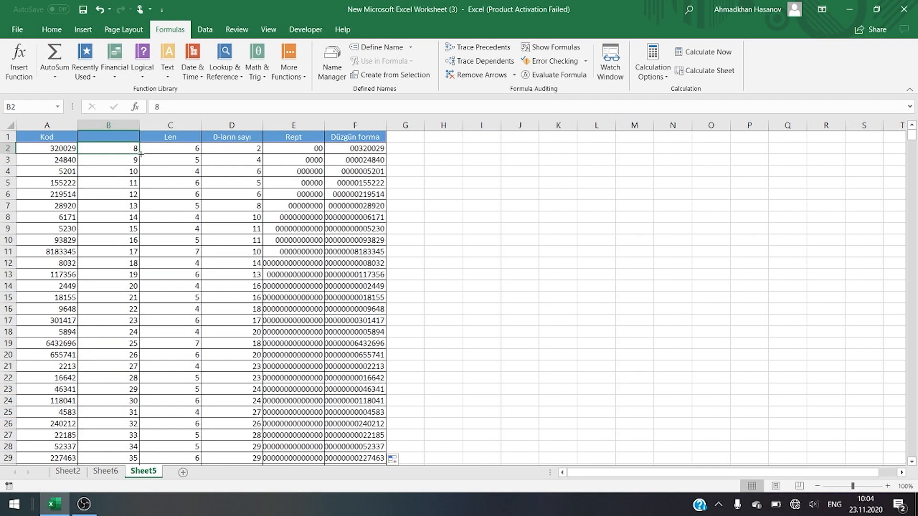
pyautogui.doubleClick(140, 154)
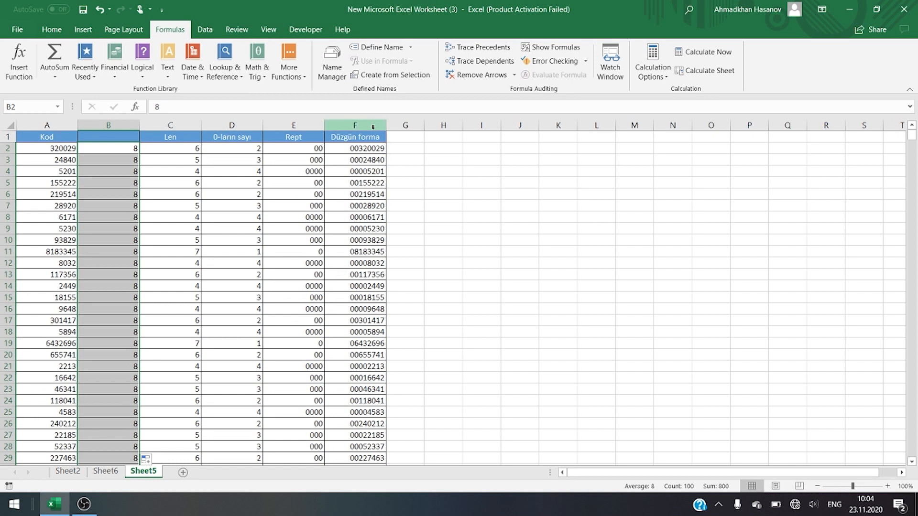
# Step: Check the padded codes down the Düzgün forma column and the formula in cell F2
pyautogui.scroll(-6, 359, 173)
pyautogui.scroll(-3, 359, 176)
pyautogui.scroll(-2, 359, 179)
pyautogui.scroll(2, 359, 182)
pyautogui.scroll(8, 359, 182)
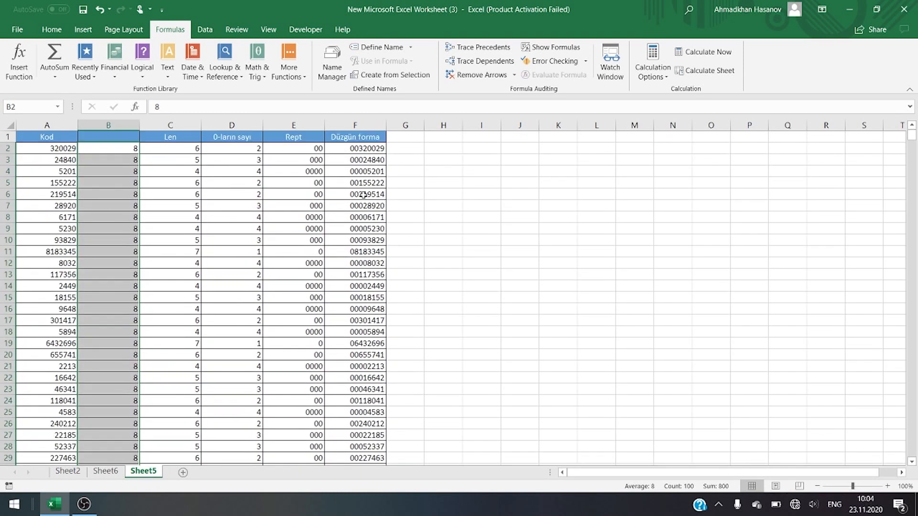
pyautogui.click(362, 150)
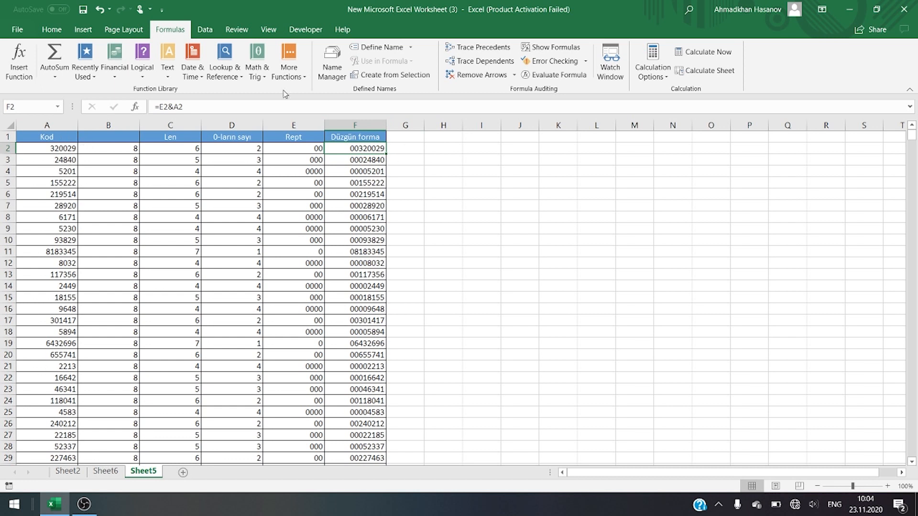
# Step: Delete the four helper columns B through E, keeping only the Kod and Düzgün forma columns
pyautogui.click(111, 122)
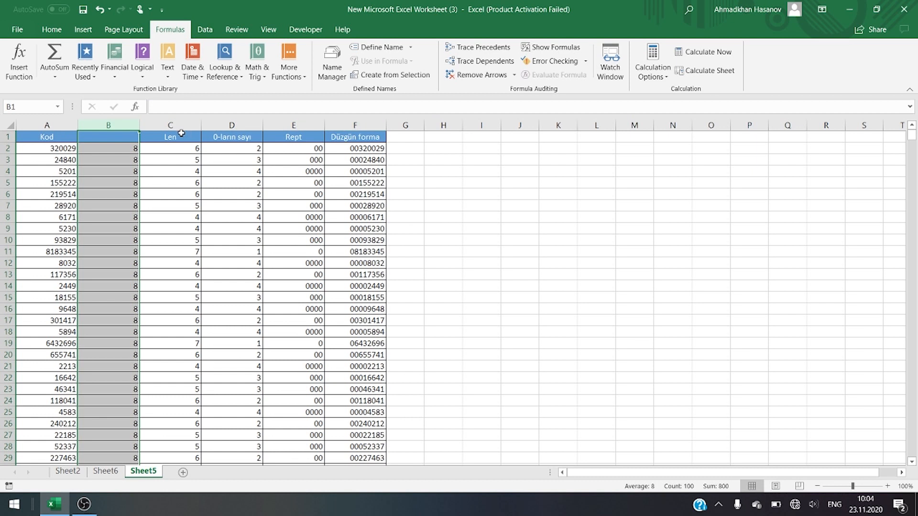
pyautogui.moveTo(118, 125); pyautogui.dragTo(306, 144)
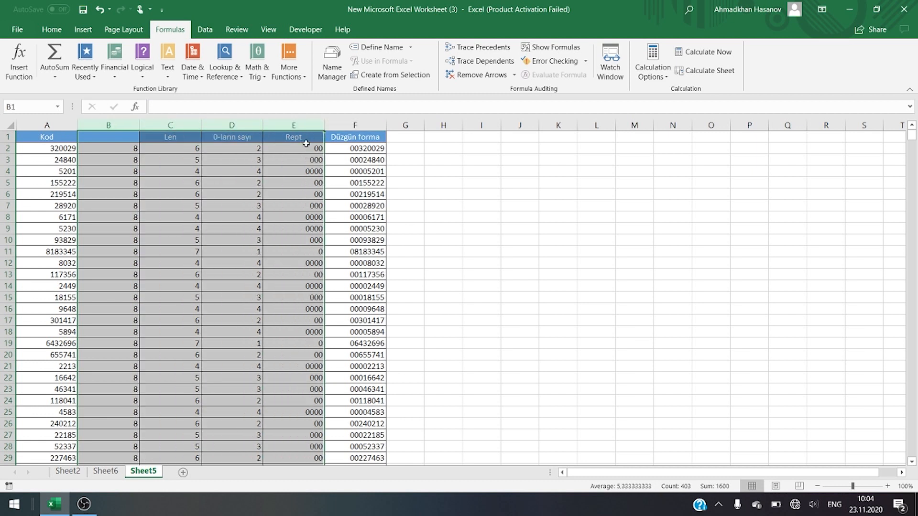
pyautogui.hotkey('ctrl', '-')
# Step: Clear all the formulas below the Düzgün forma header, from B2 down to the end of the list
pyautogui.press('Down')
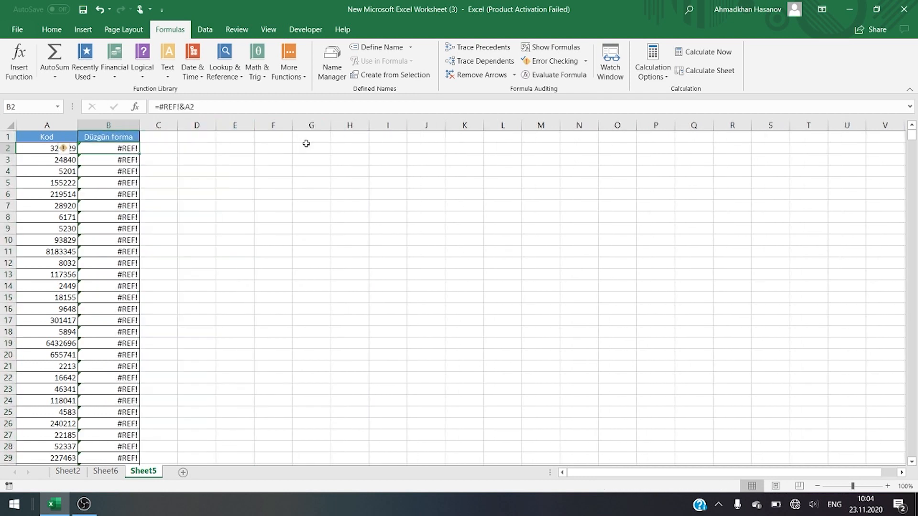
pyautogui.hotkey('ctrl', 'shift', 'Down')
pyautogui.press('Delete')
# Step: Enter the single combined formula =REPT(0;8-LEN(A2))&A2 in cell B2 to pad the first code
pyautogui.hotkey('ctrl', 'shift', 'Up')
pyautogui.hotkey('shift', 'Down')
pyautogui.write('=rept')
pyautogui.press('Tab')
pyautogui.write('0')
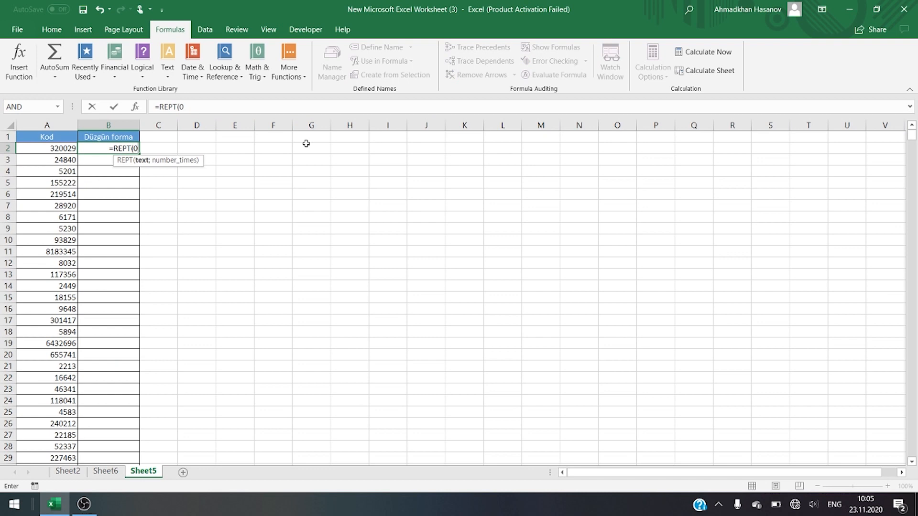
pyautogui.write(';8-len(')
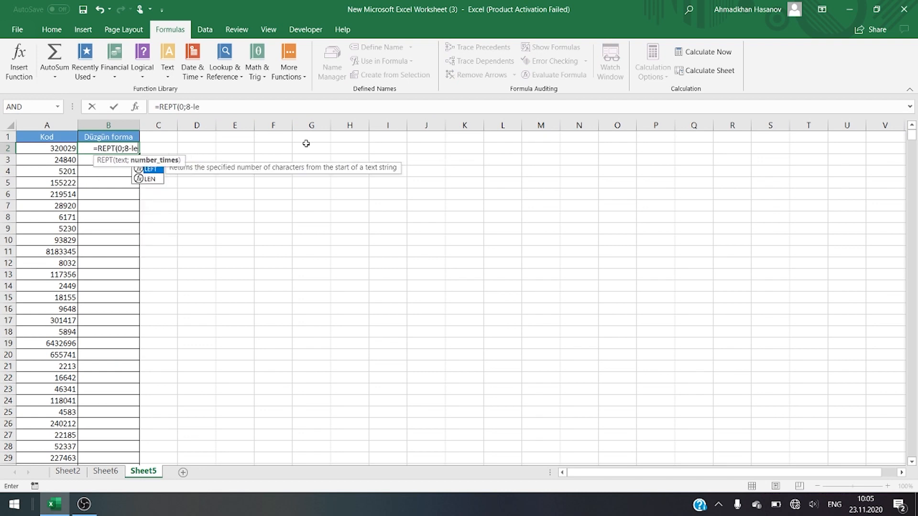
pyautogui.press('Left')
pyautogui.write('))')
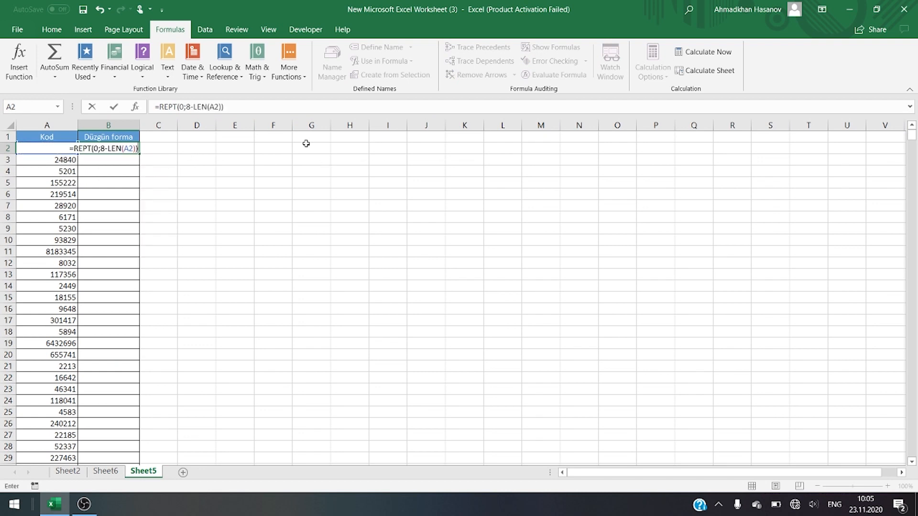
pyautogui.write('&A2')
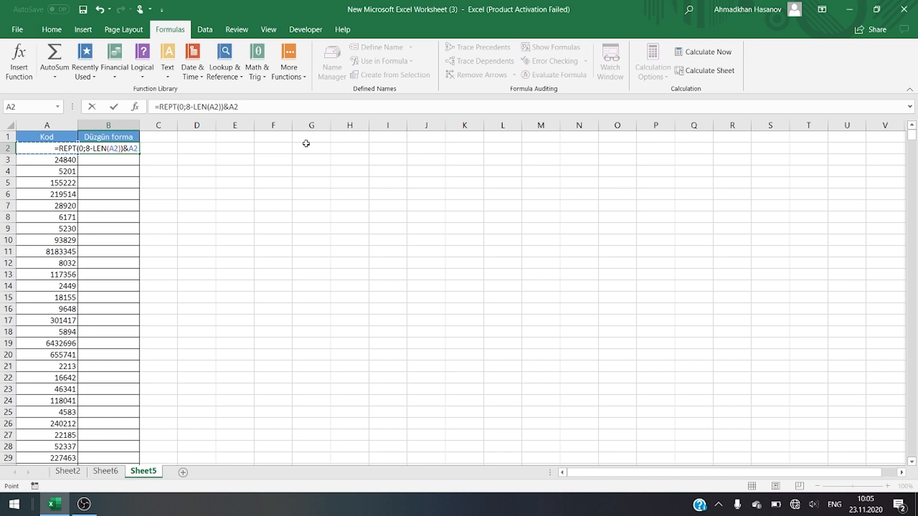
pyautogui.press('Return')
# Step: Fill the B2 formula down the whole Düzgün forma column and check the padded codes to the last row
pyautogui.click(130, 147)
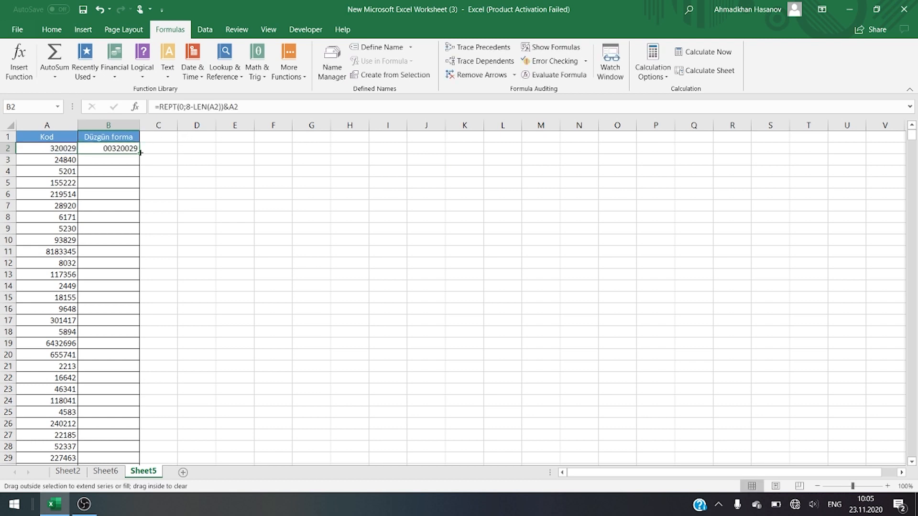
pyautogui.doubleClick(139, 154)
pyautogui.scroll(-18, 140, 186)
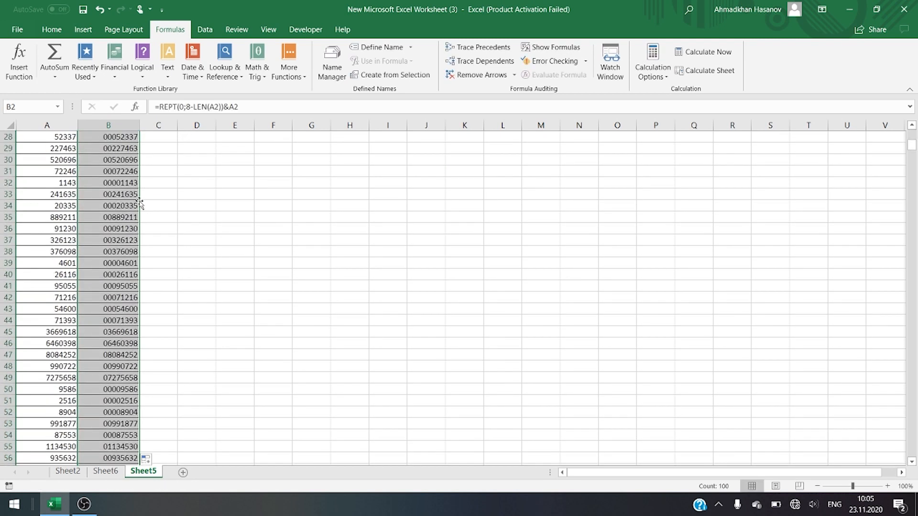
pyautogui.scroll(-9, 135, 224)
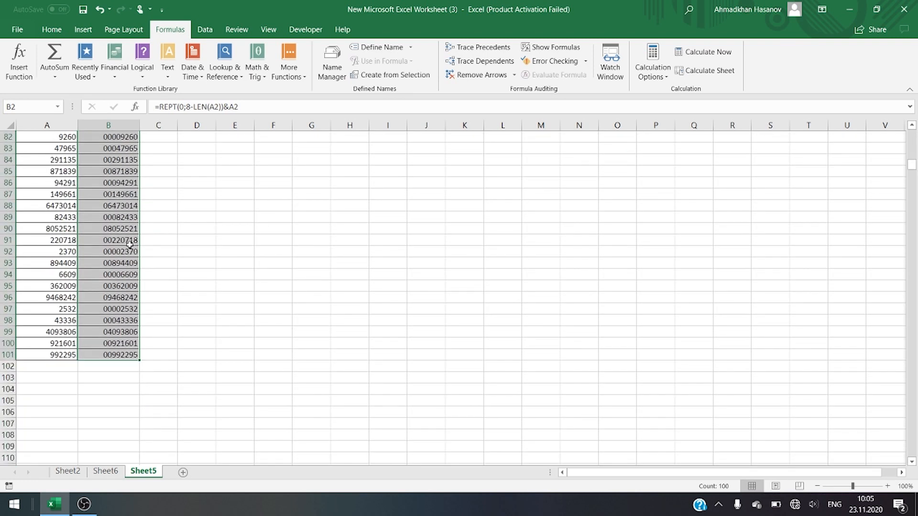
pyautogui.scroll(8, 129, 245)
pyautogui.scroll(19, 129, 245)
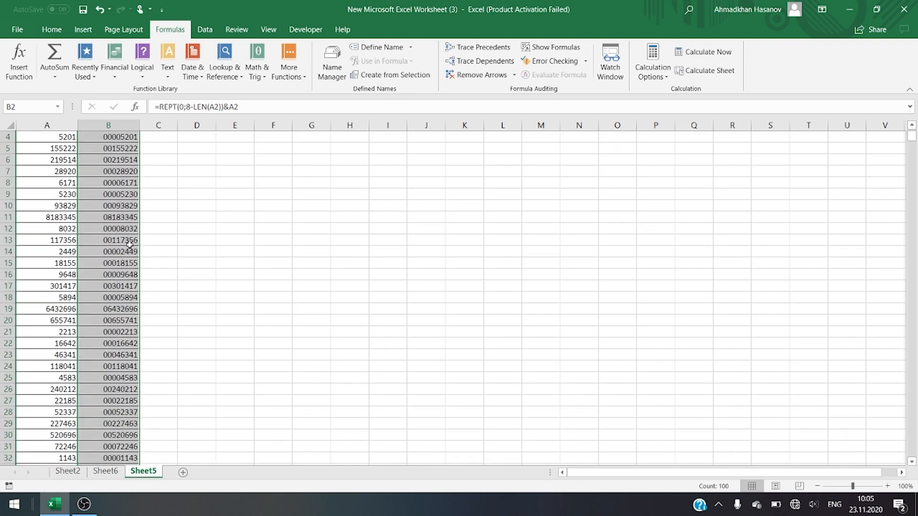